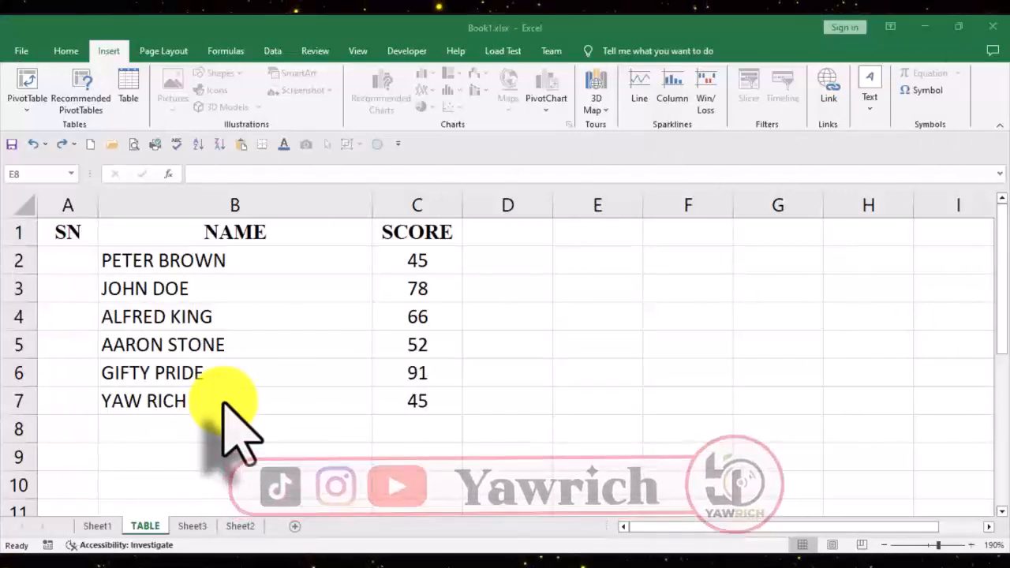
Step: Convert the data range A1:C7 into a table with headers
left_click(298, 345)
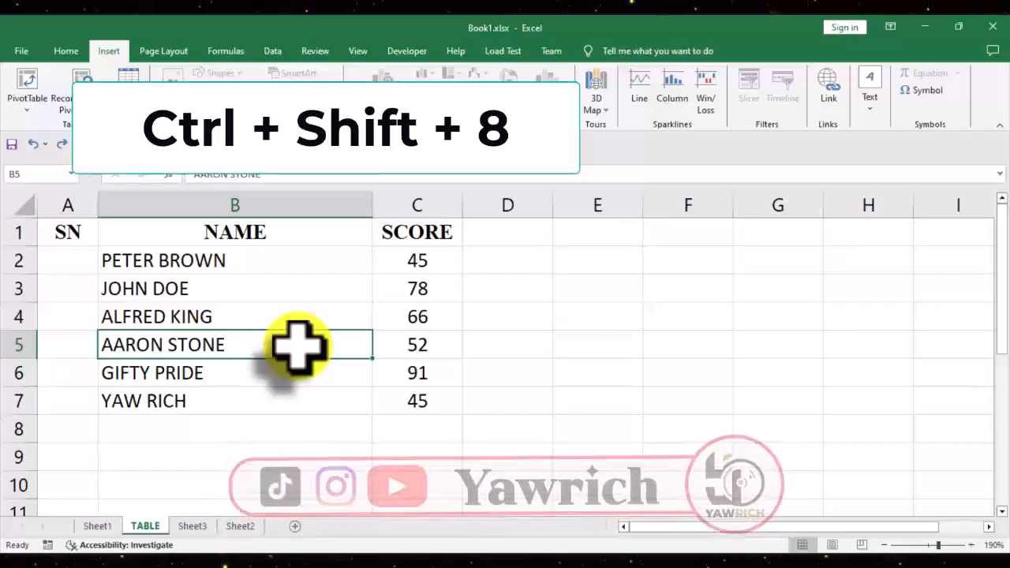
key("ctrl+shift+8")
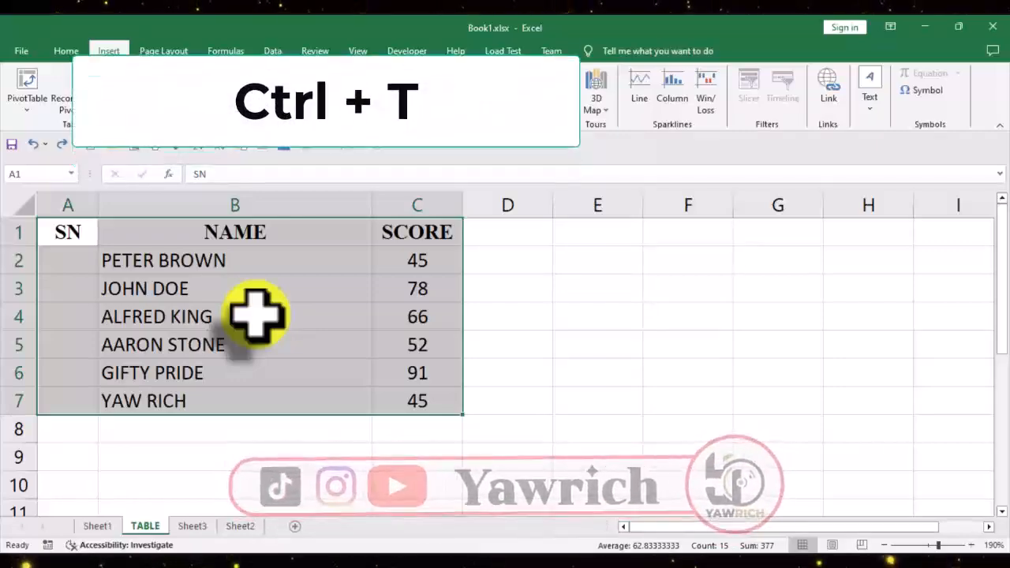
key("ctrl+t")
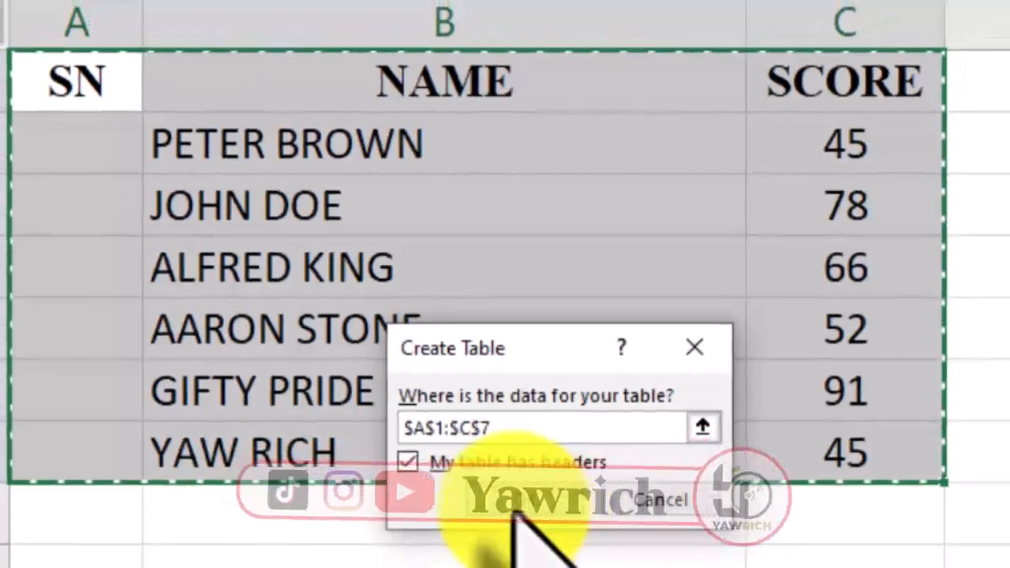
left_click(541, 515)
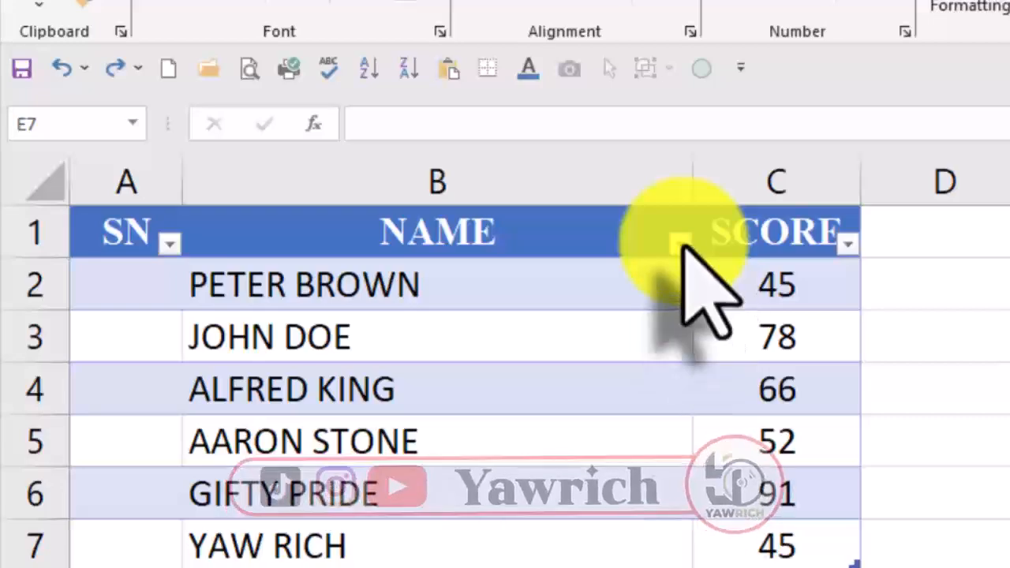
Step: Sort the table by the NAME column from A to Z, and undo that sort
left_click(661, 304)
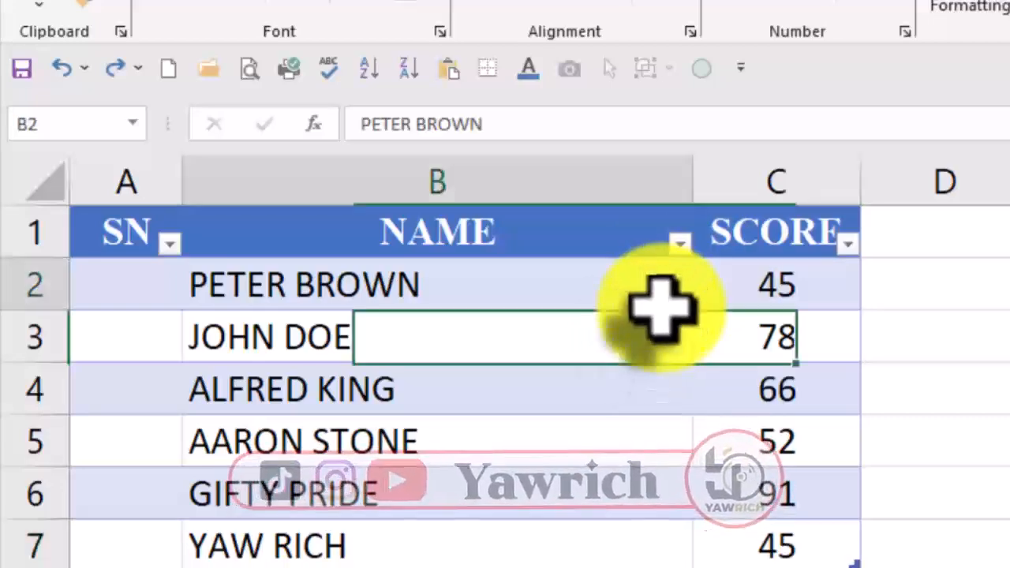
left_click(680, 241)
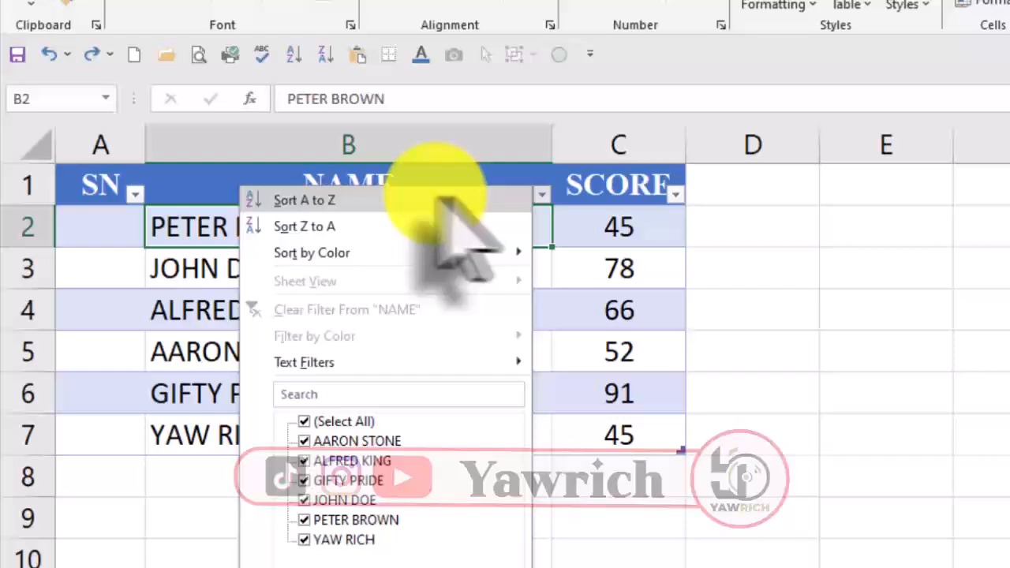
left_click(438, 199)
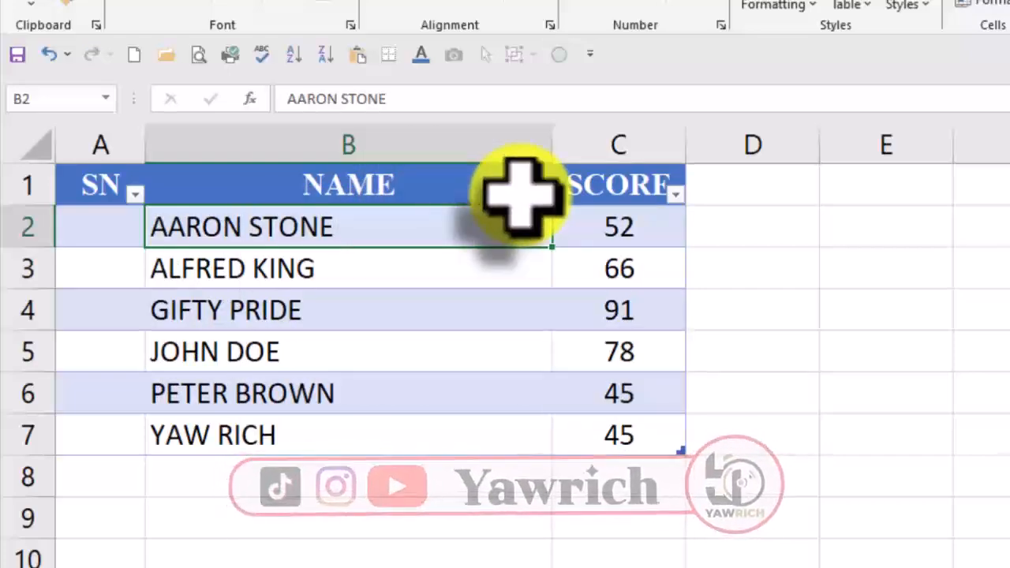
key("ctrl+z")
Step: Sort the table by the NAME column in A to Z order
left_click(451, 268)
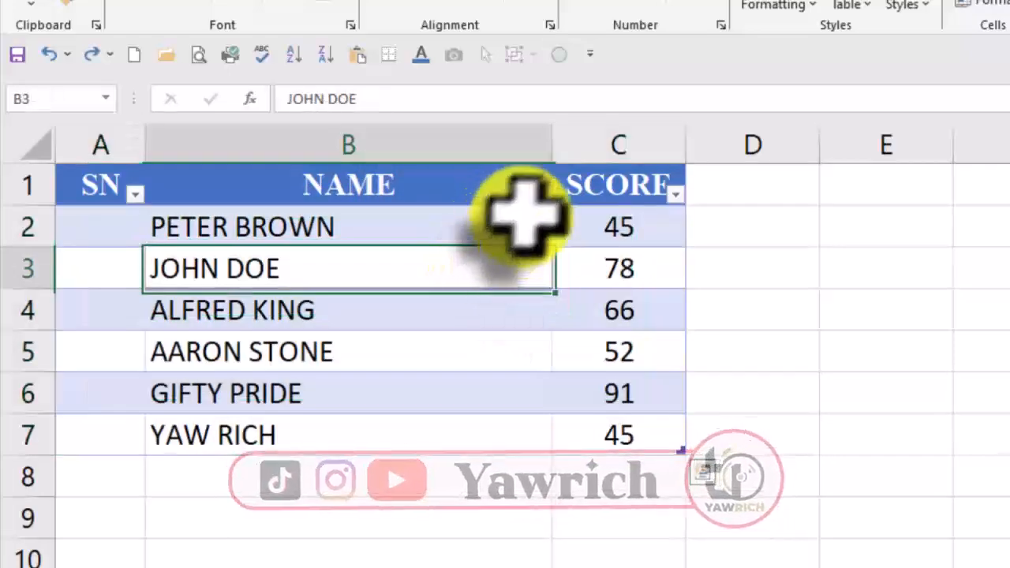
left_click(541, 193)
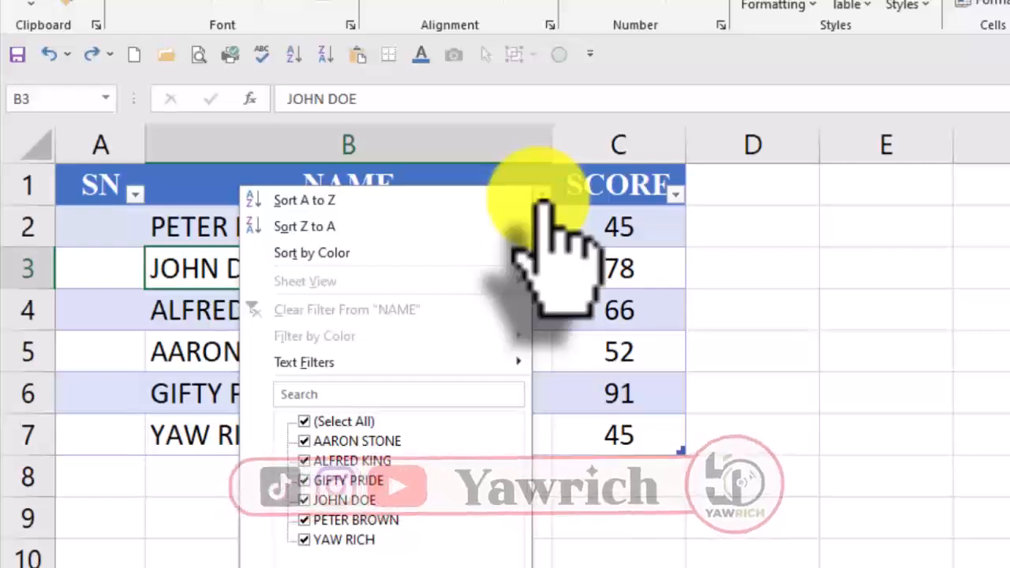
left_click(300, 203)
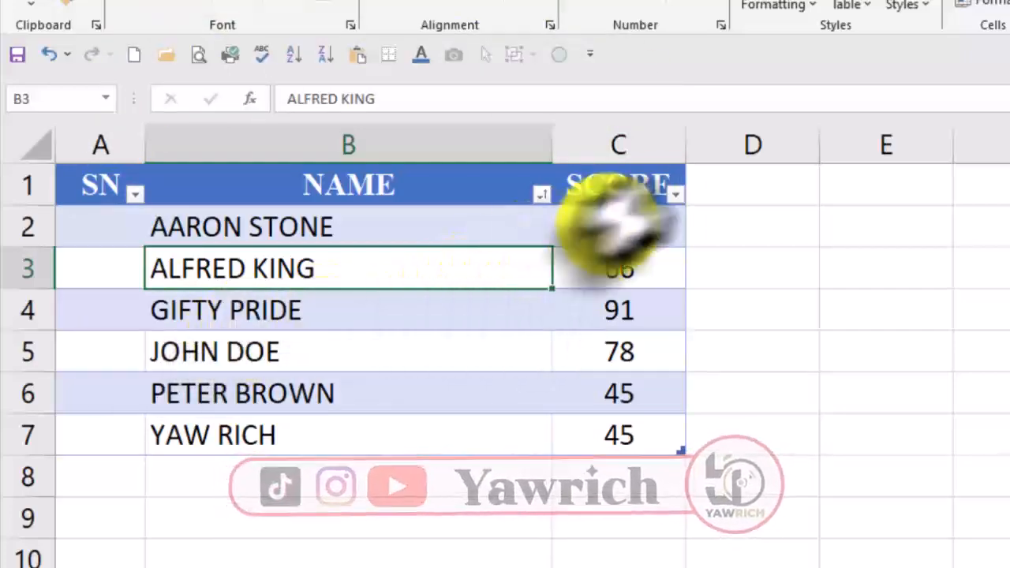
Step: Sort the table by the SCORE column from smallest to largest, and undo that sort
left_click(675, 194)
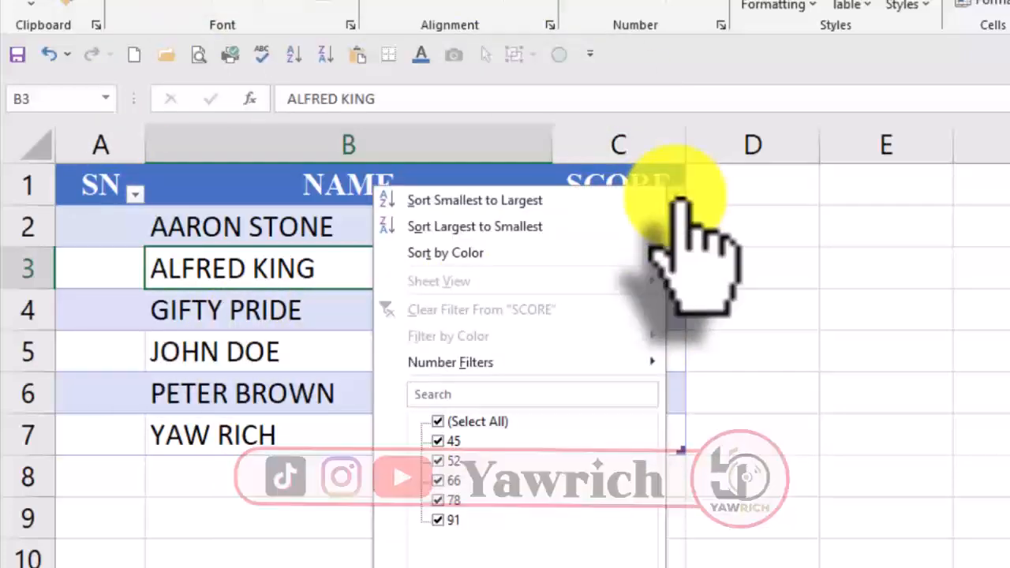
left_click(525, 200)
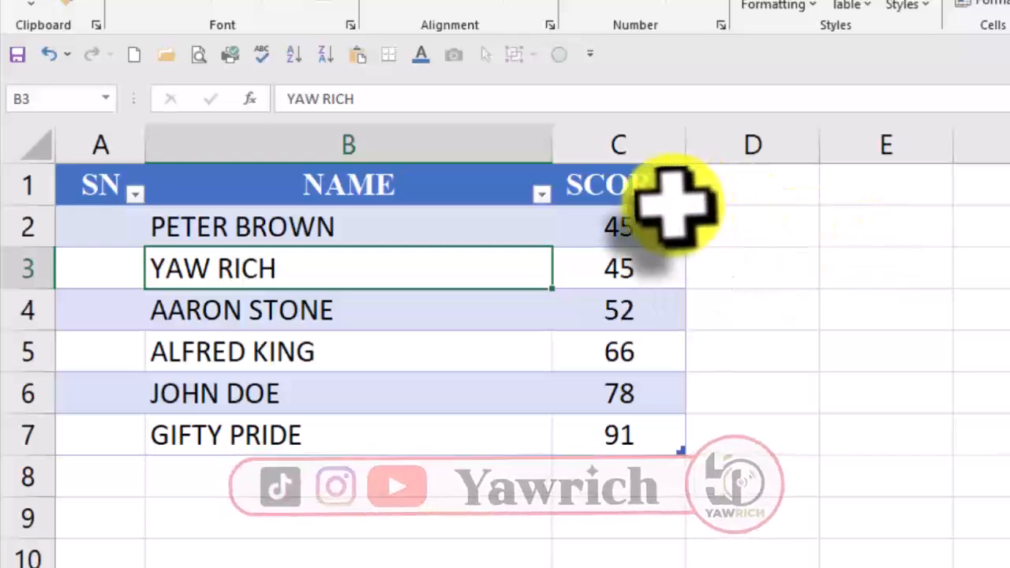
left_click(739, 304)
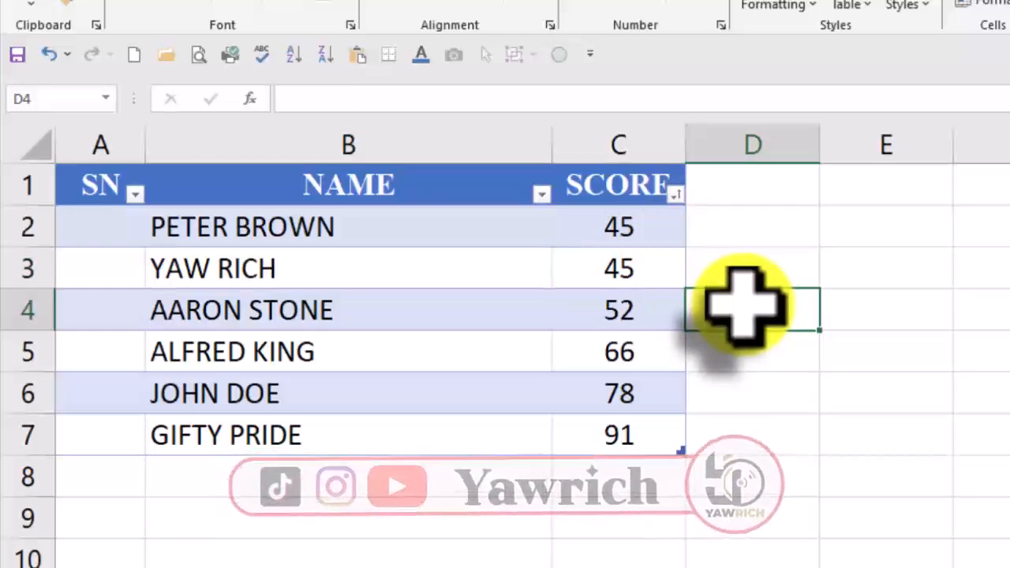
key("ctrl+z")
left_click(753, 312)
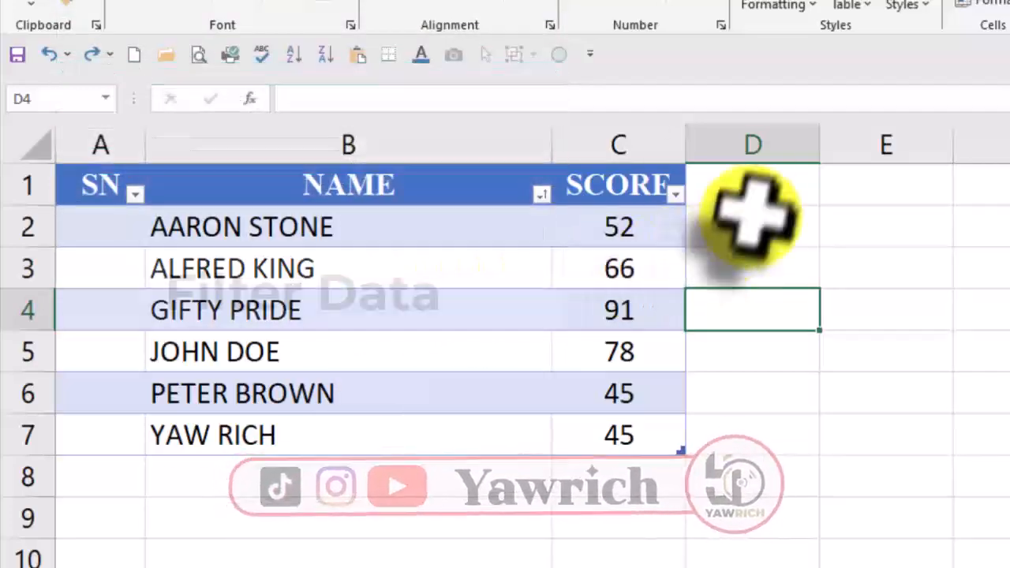
Step: Filter the SCORE column with a number filter for values greater than or equal to 50
left_click(679, 189)
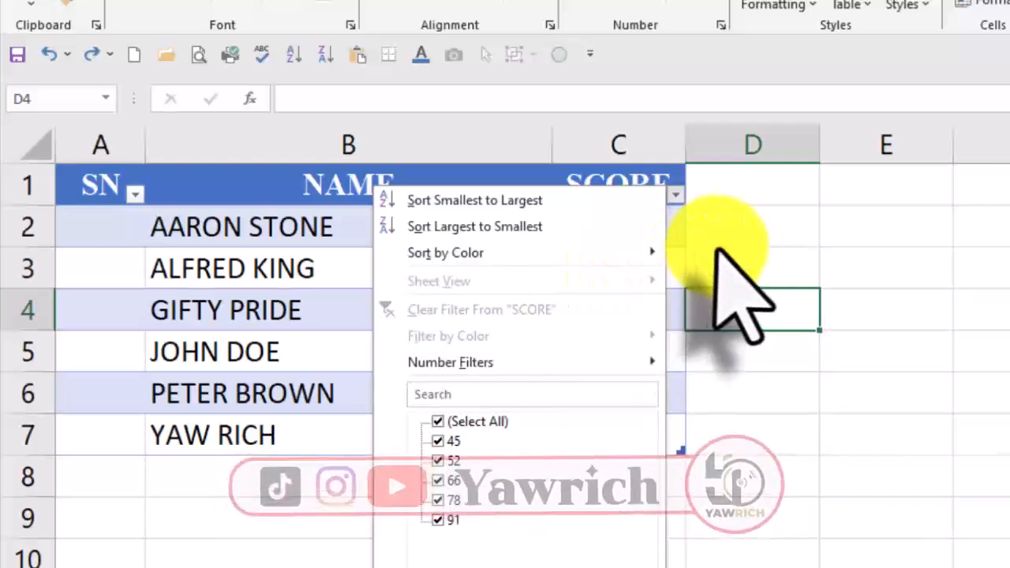
left_click(714, 201)
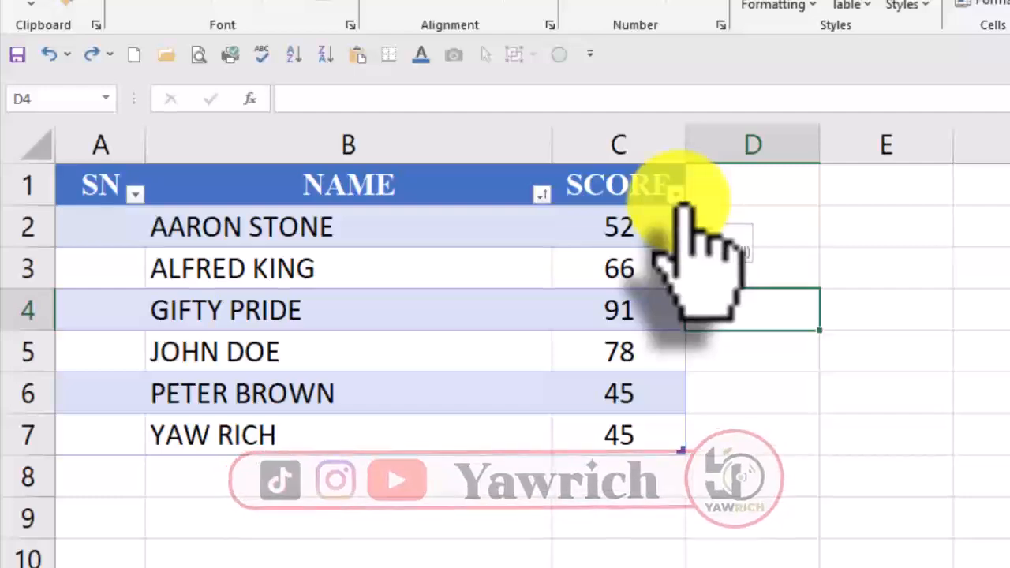
left_click(677, 194)
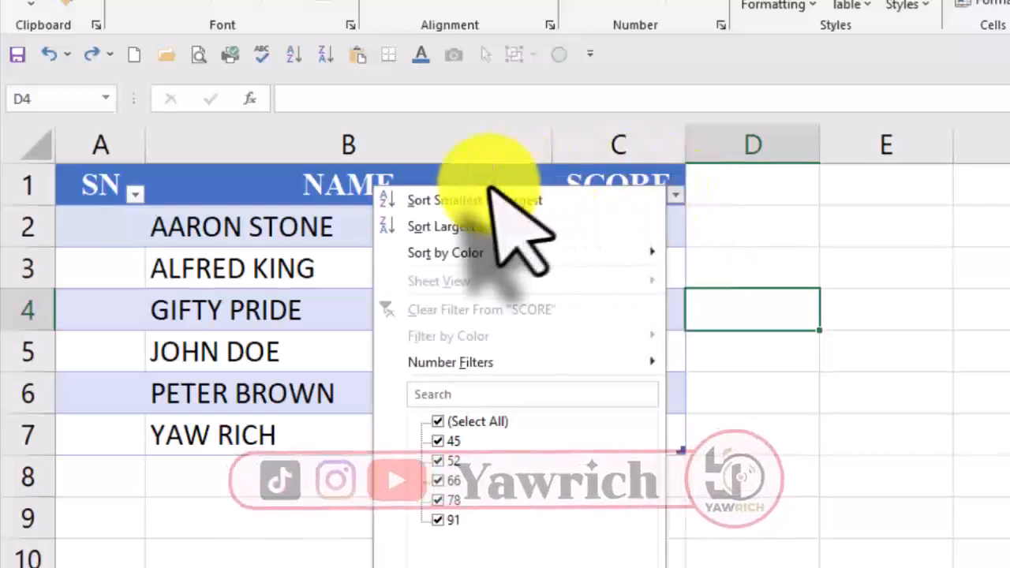
mouse_move(448, 367)
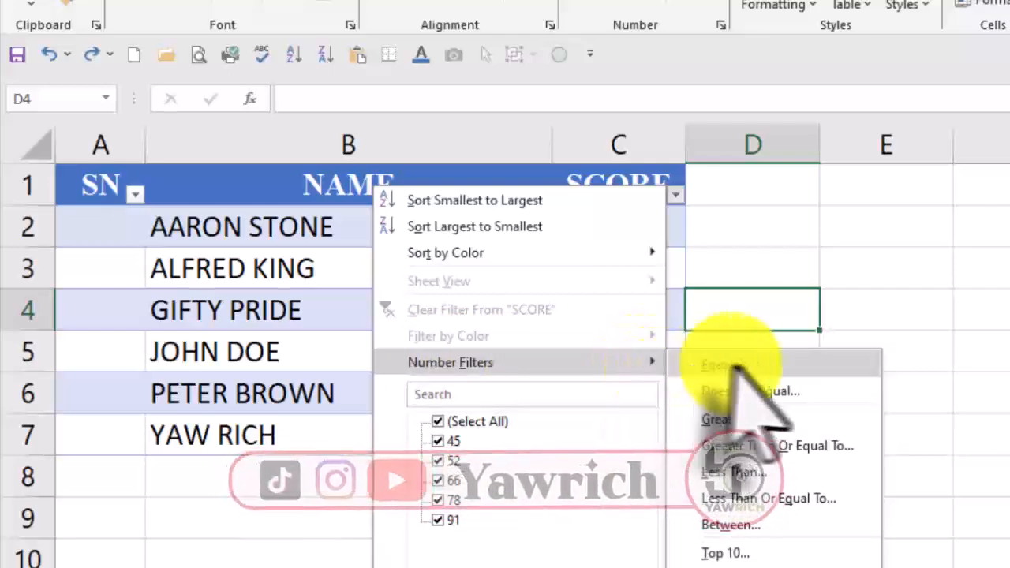
left_click(737, 448)
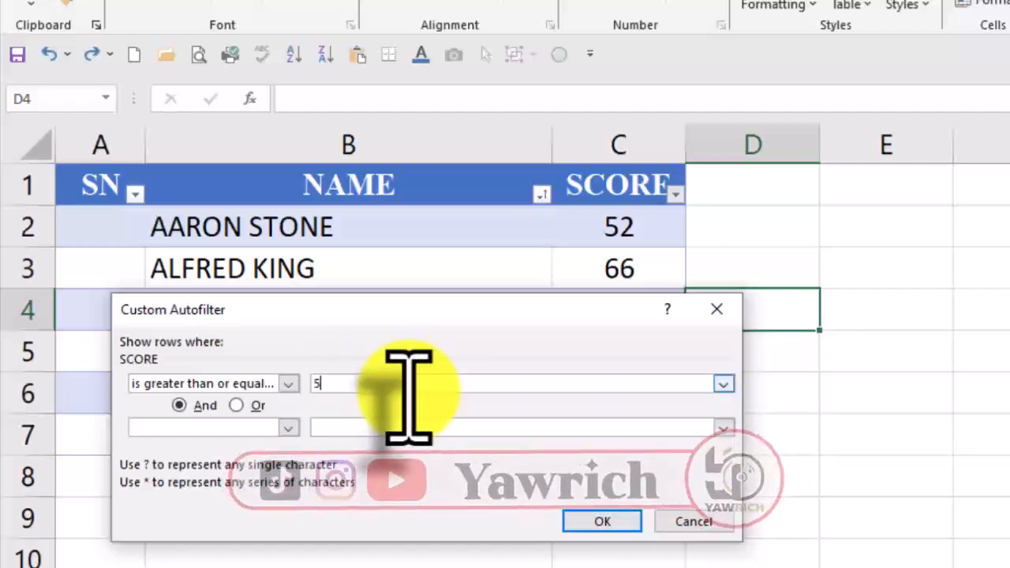
left_click(602, 521)
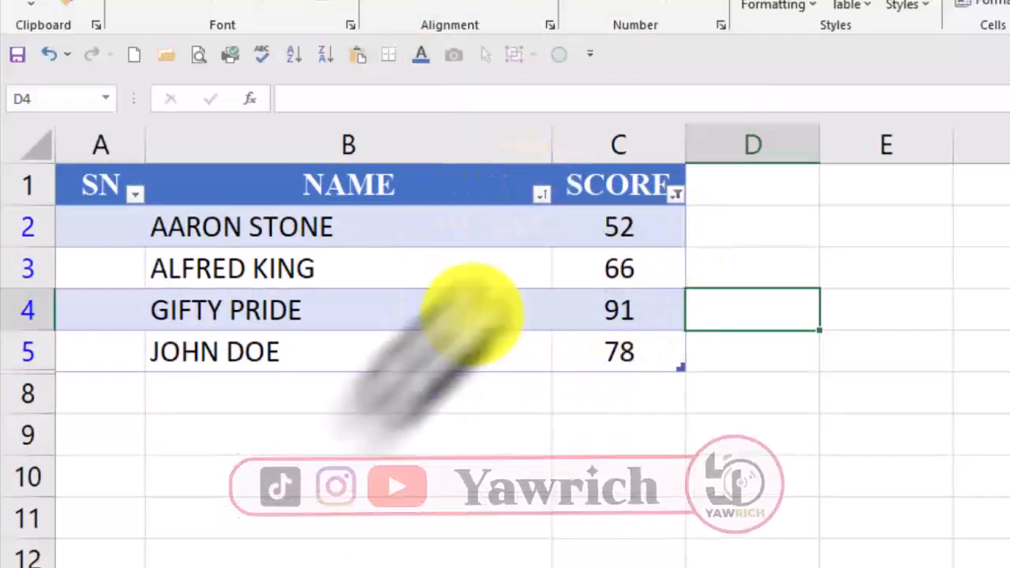
Step: Change the SCORE number filter to show values less than or equal to 50
left_click(676, 193)
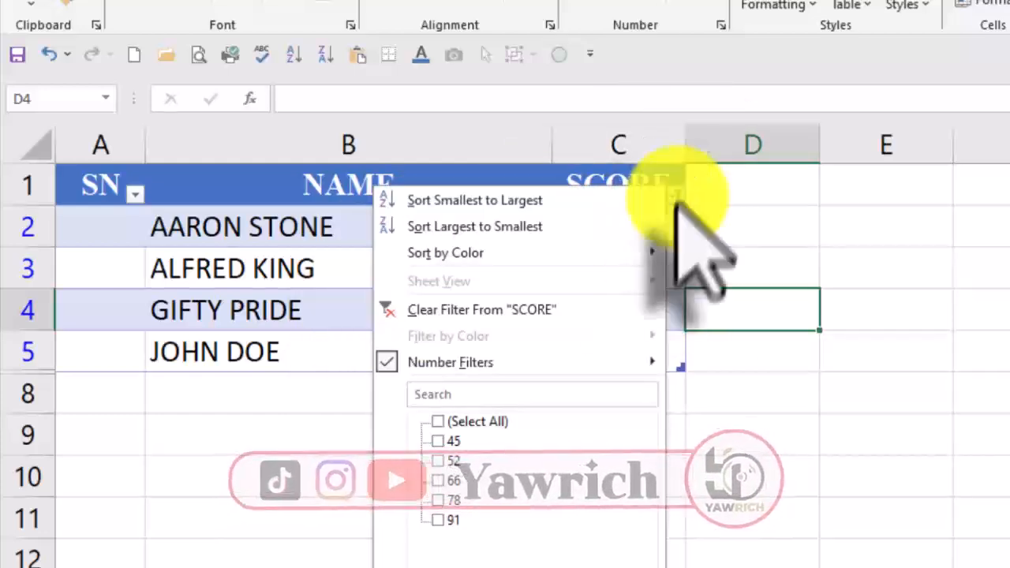
mouse_move(623, 363)
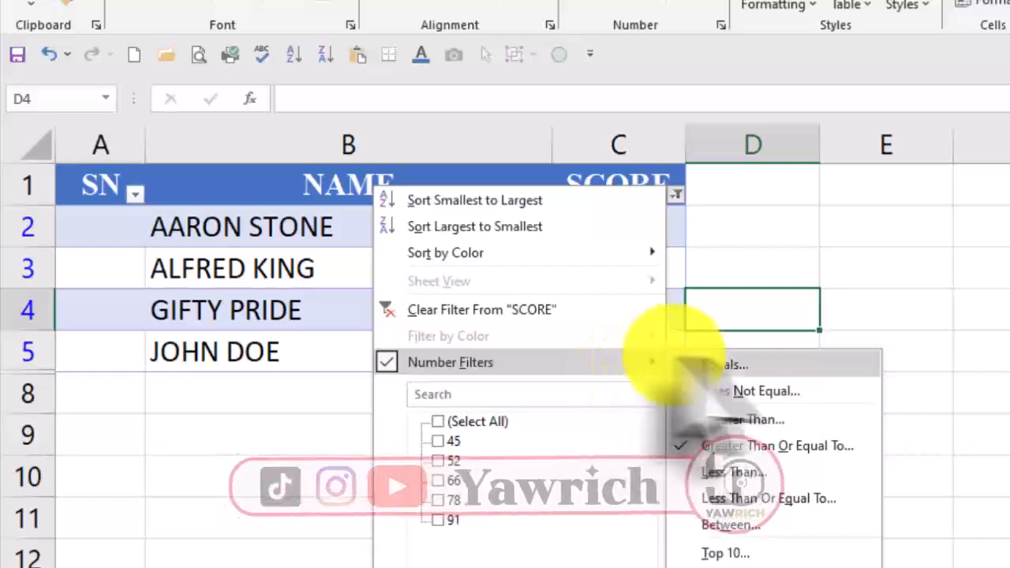
left_click(746, 498)
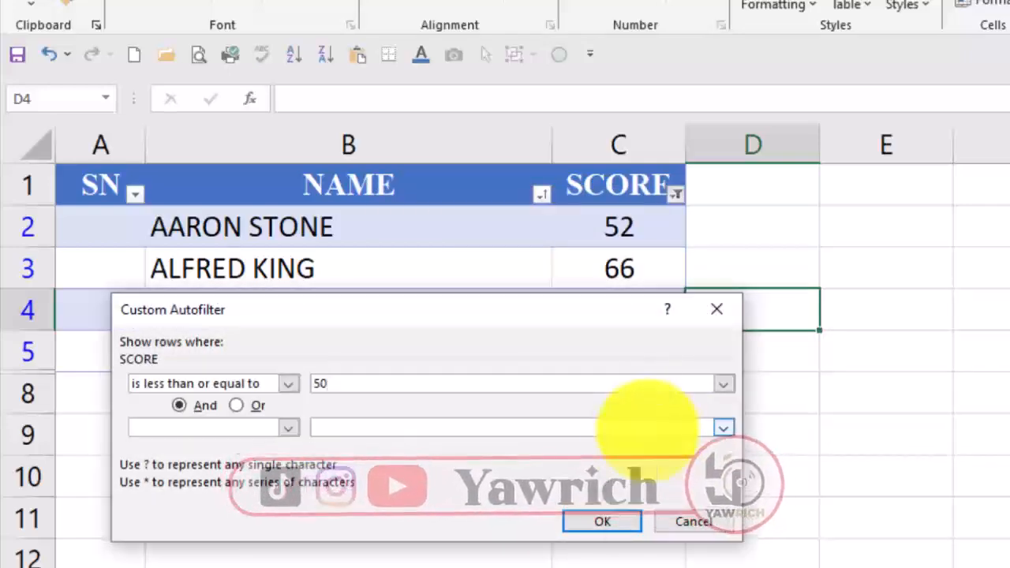
left_click(601, 521)
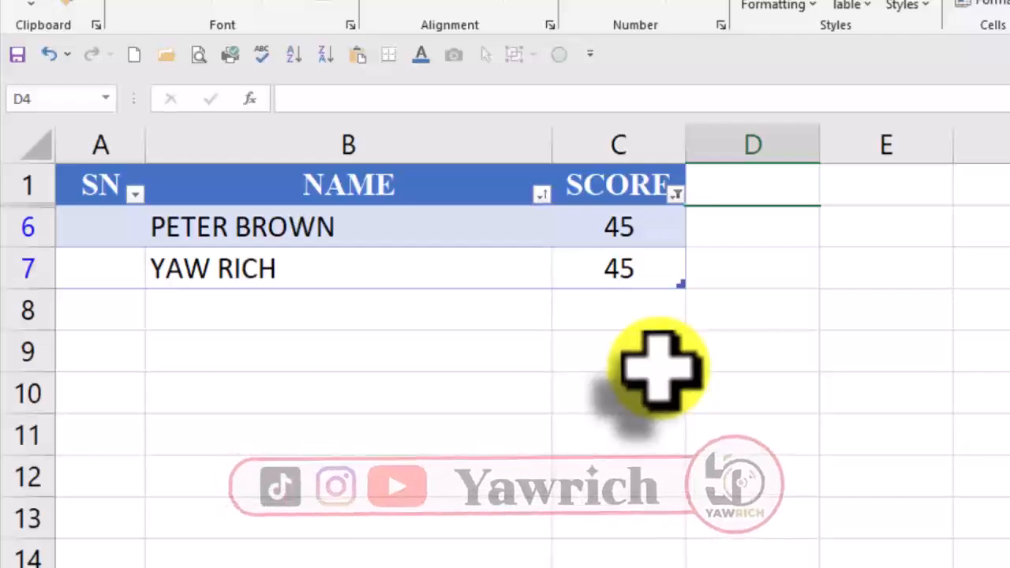
Step: Undo both number filters on the SCORE column
key("ctrl+z")
key("ctrl+z")
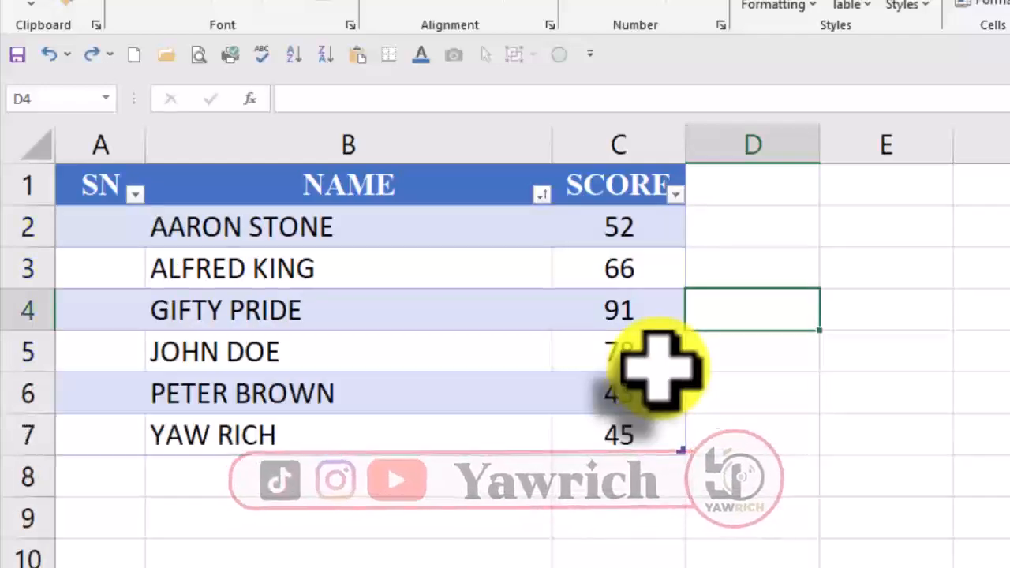
left_click(777, 420)
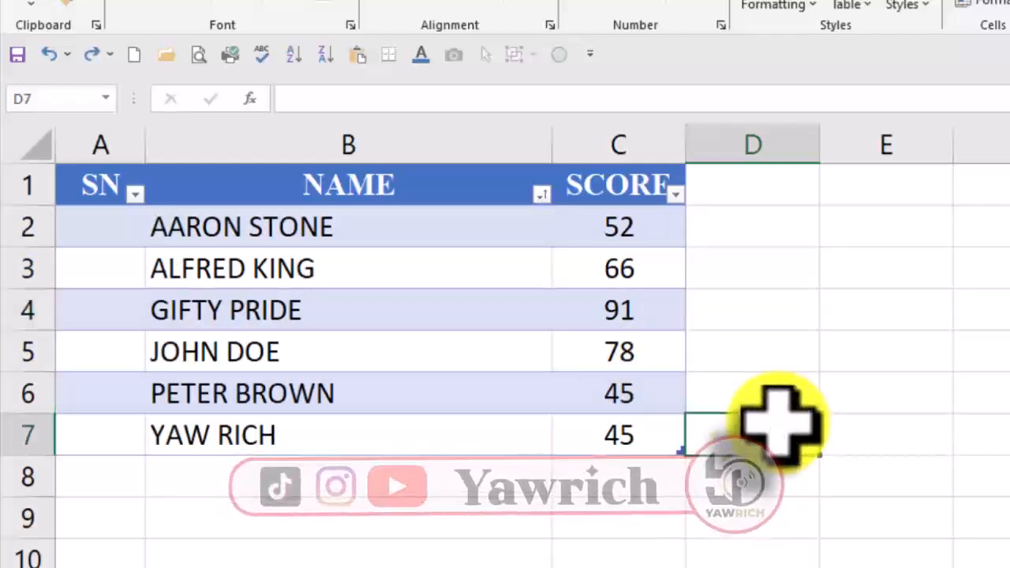
Step: Add three empty rows to the end of the table, starting from its last cell, C7
left_click(645, 442)
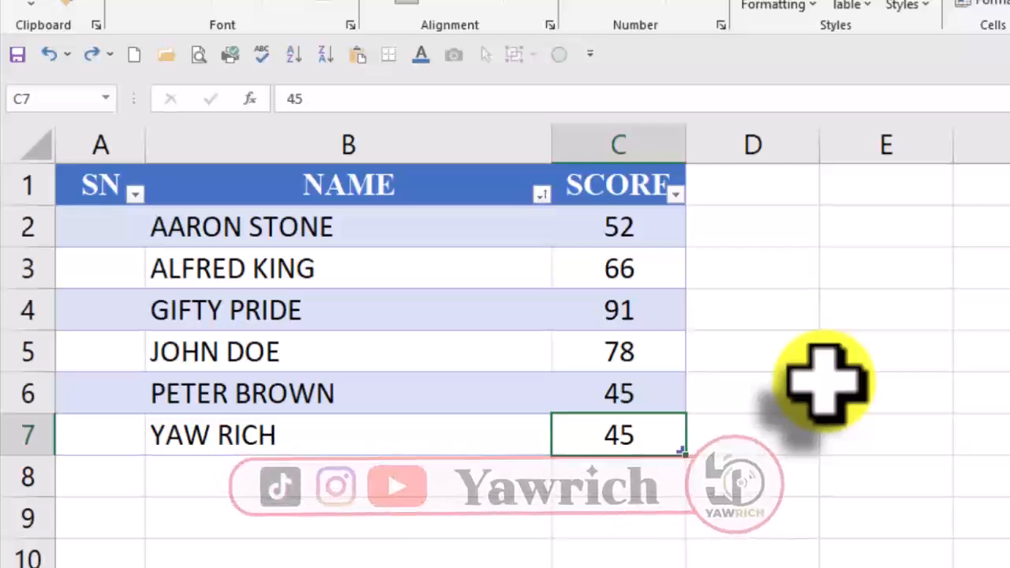
key("Tab")
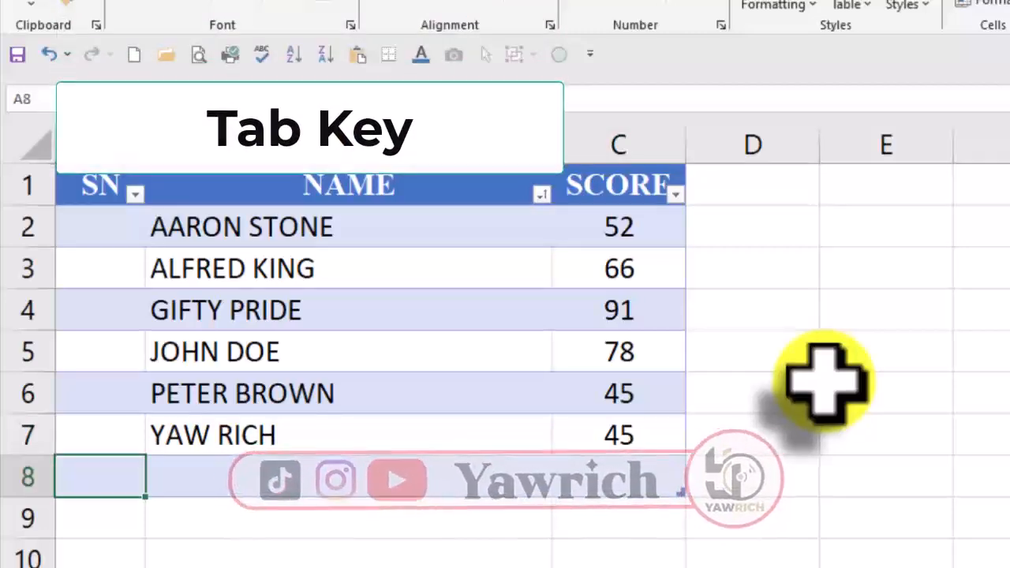
key("Tab")
key("Tab")
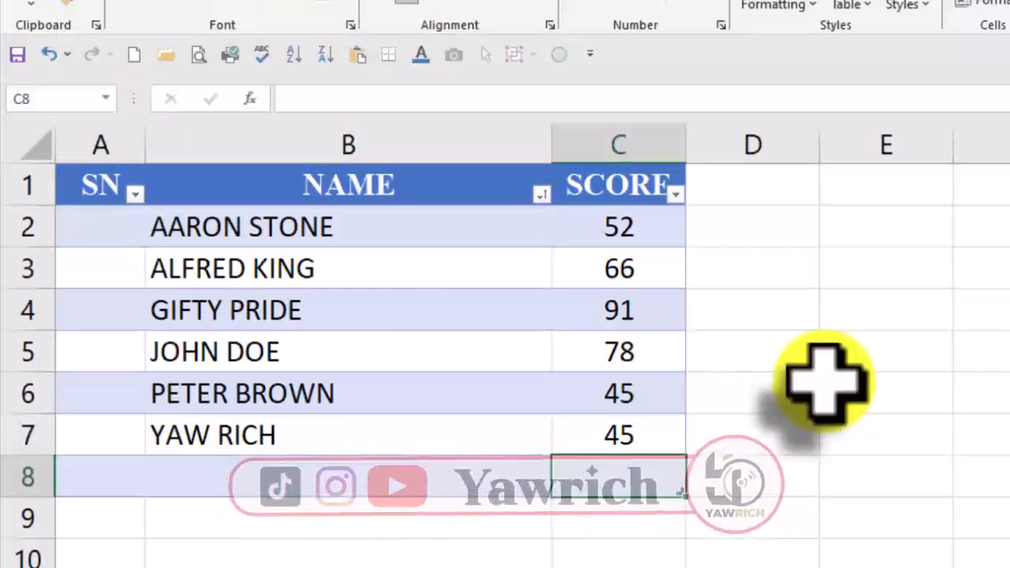
key("Tab")
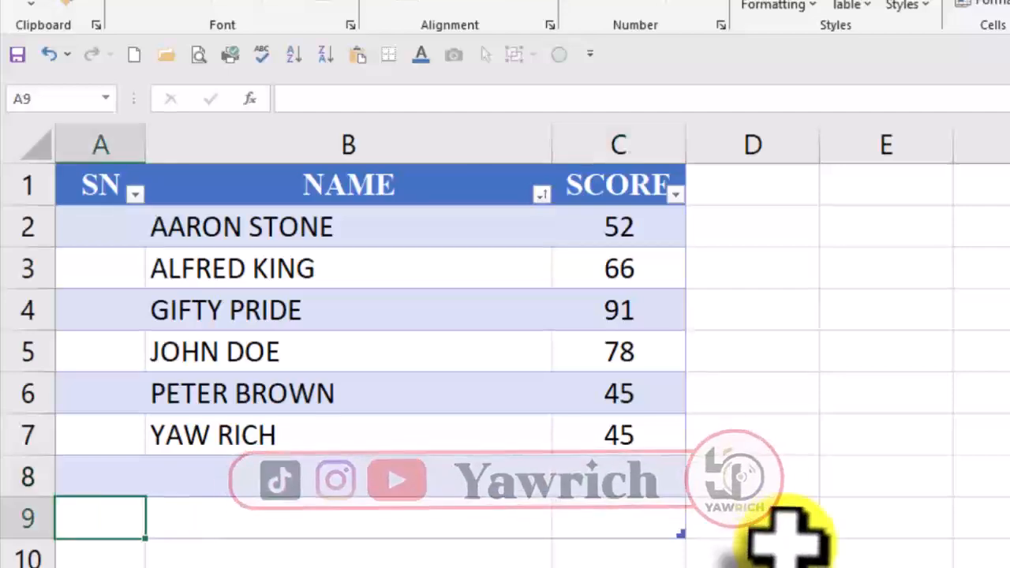
key("Tab")
key("Tab")
key("Tab")
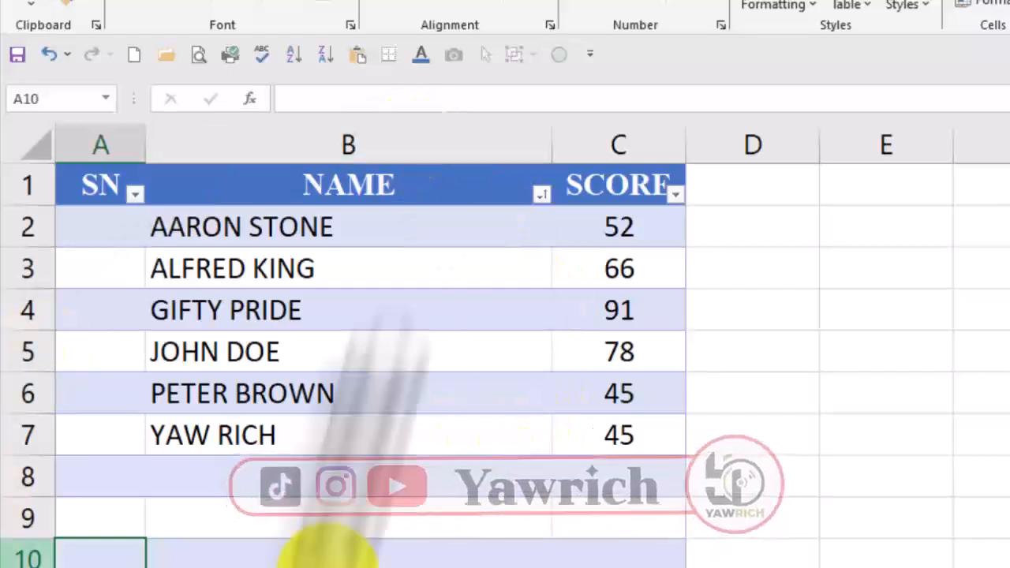
Step: Enter the serial numbers 1 and 2 in cells A2 and A3 of the SN column
left_click(110, 225)
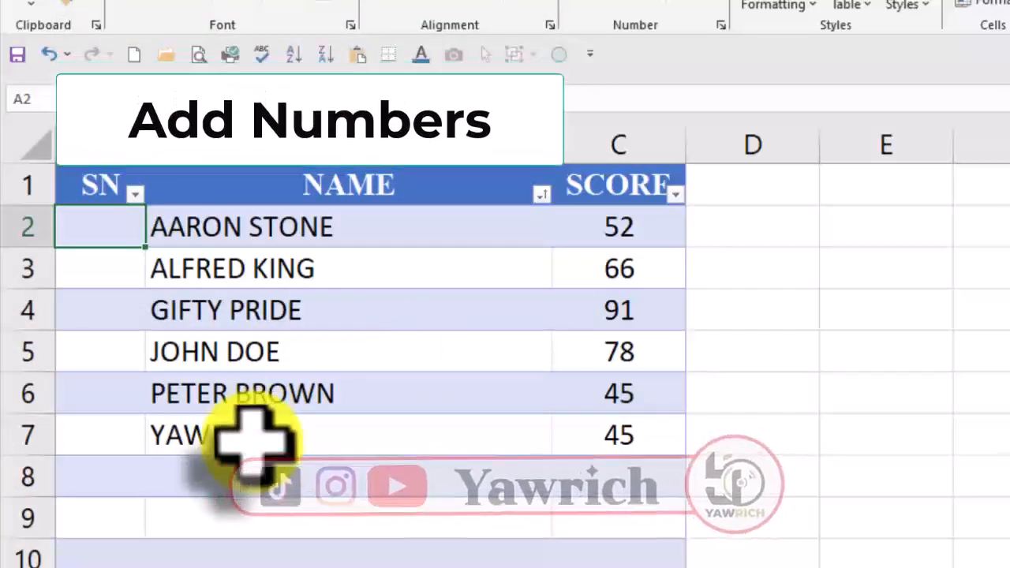
type("1")
key("Return")
type("2")
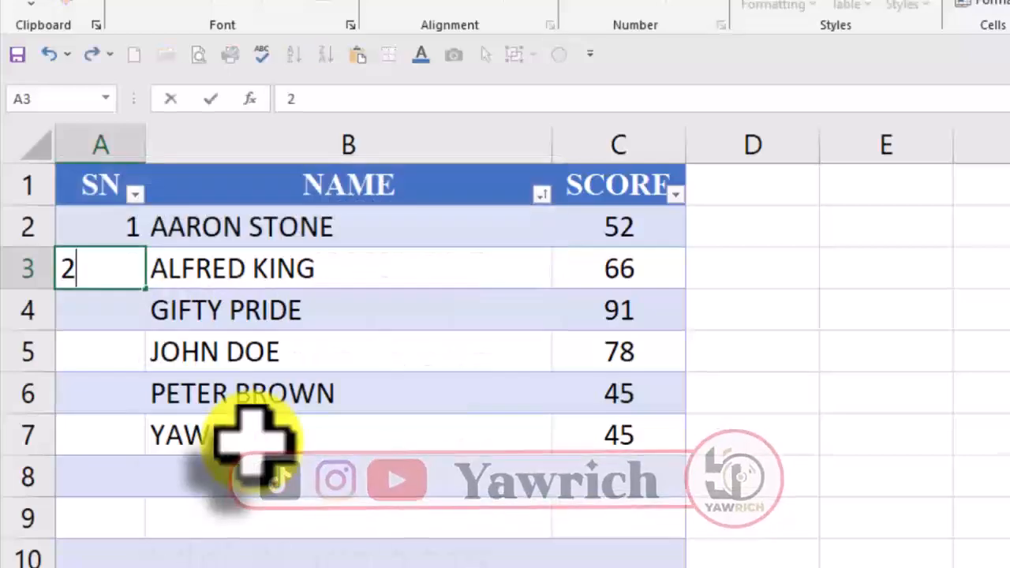
key("Return")
Step: Fill the number series from A2:A3 down the SN column to the last table row, A10
left_click_drag(107, 226, 107, 257)
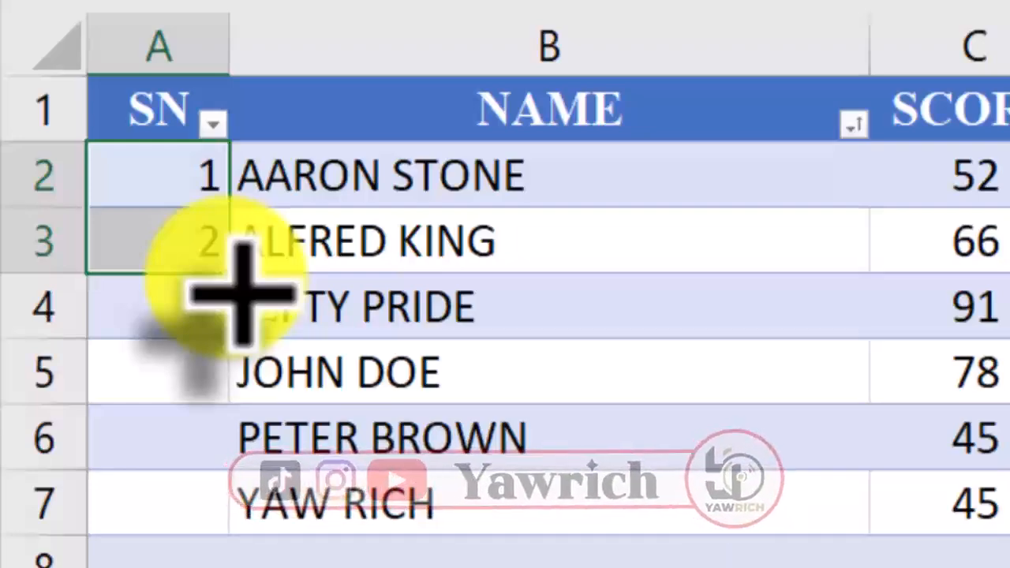
double_click(237, 288)
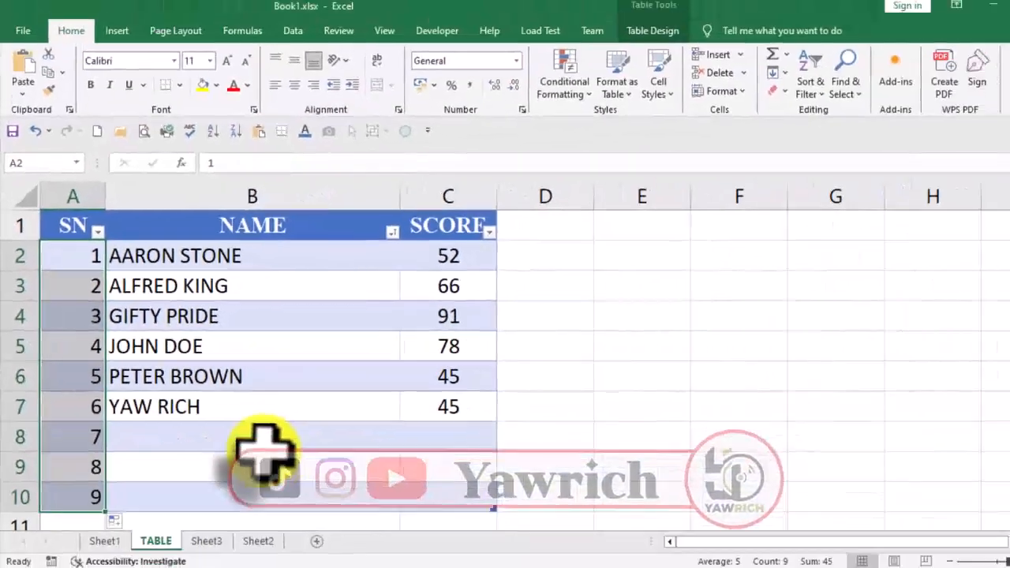
scroll(246, 446, "down", 1)
left_click_drag(78, 408, 79, 406)
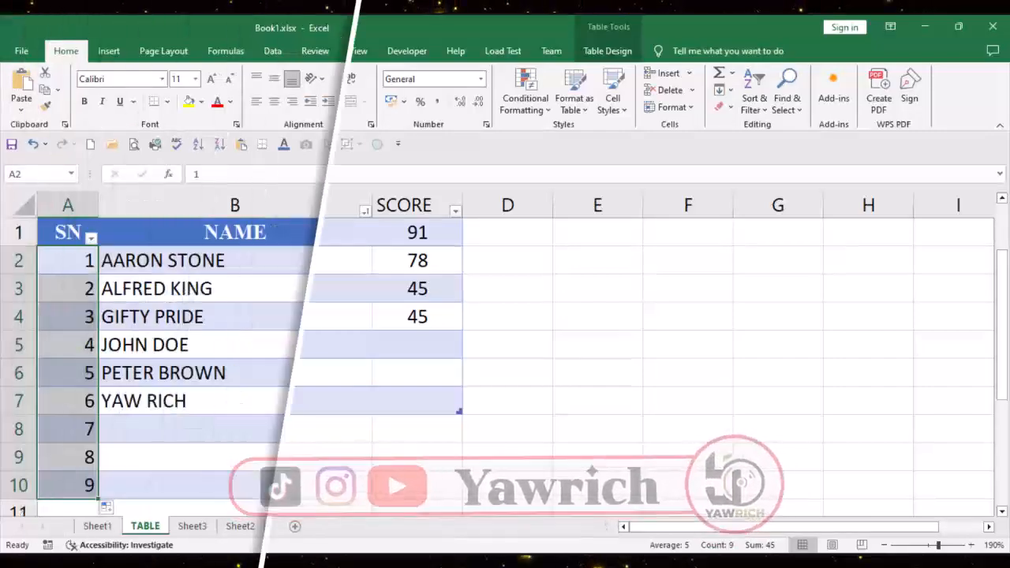
scroll(481, 364, "down", 2)
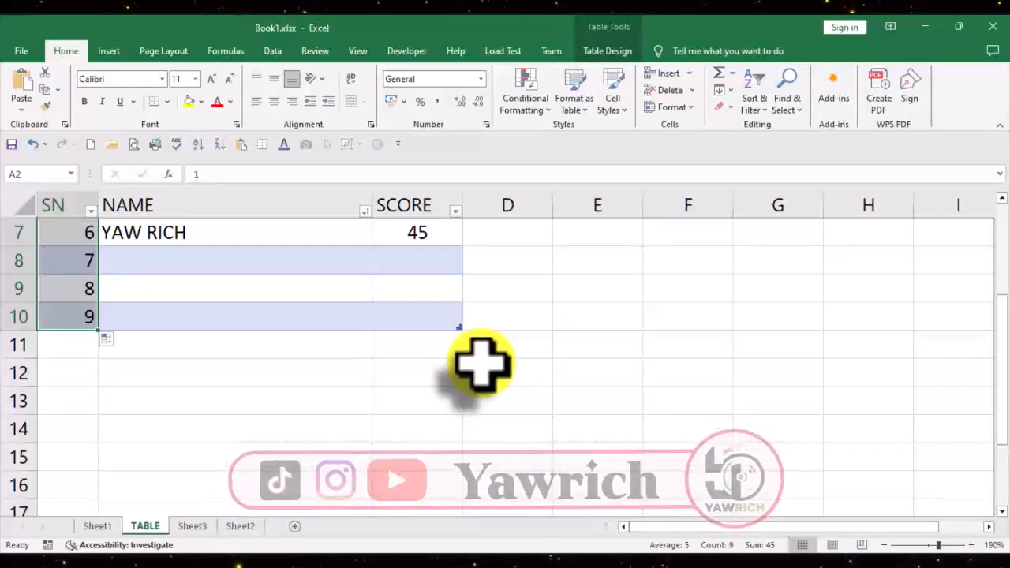
scroll(481, 365, "up", 2)
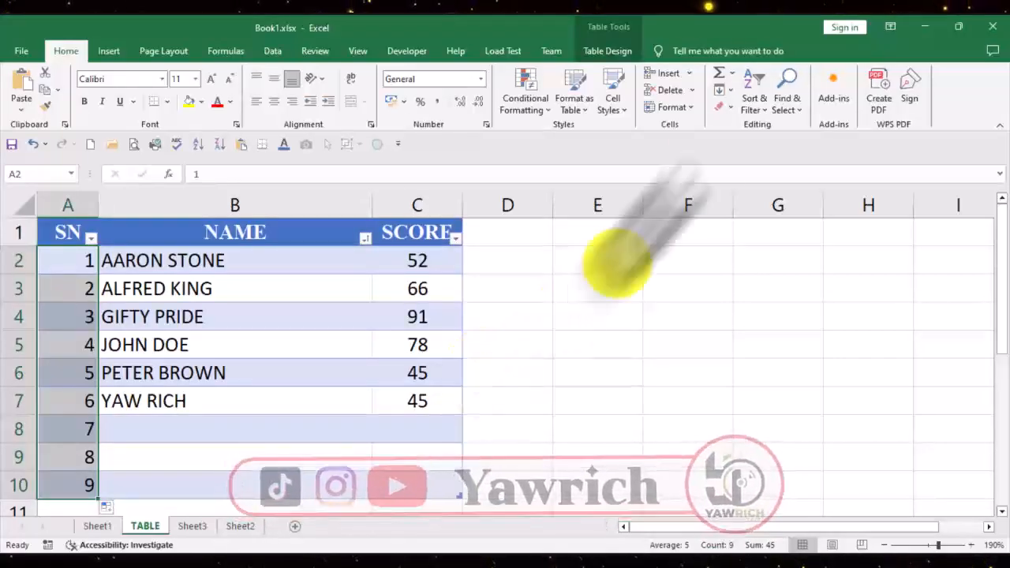